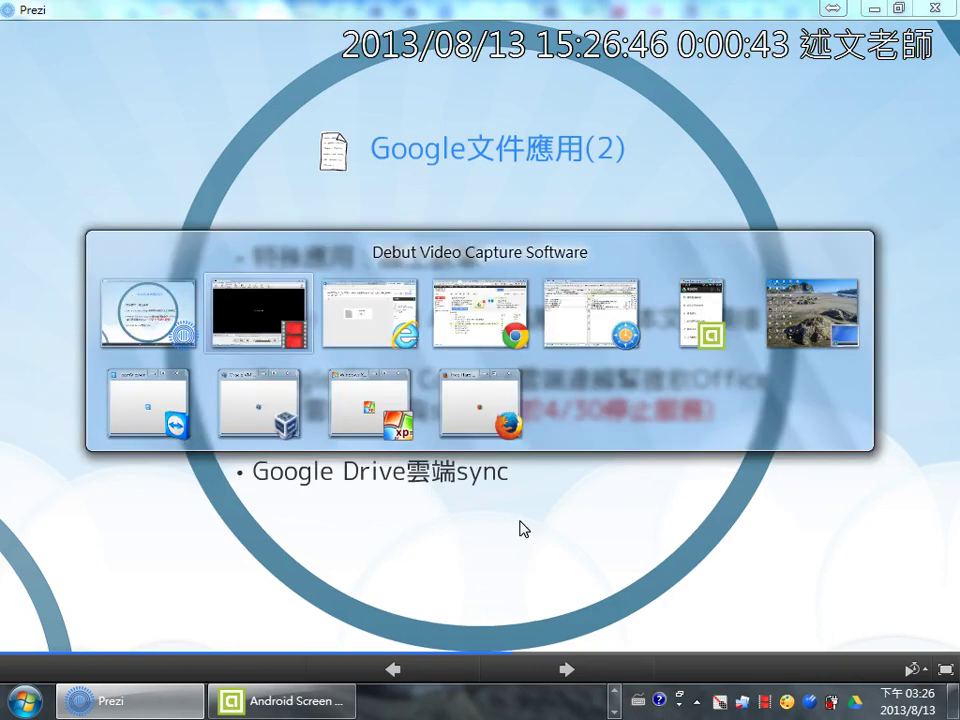
- Switch to Google Drive in Chrome, open the 與我聯絡 form, and look through its questions and response options
key(alt+Tab)
key(alt+Tab)
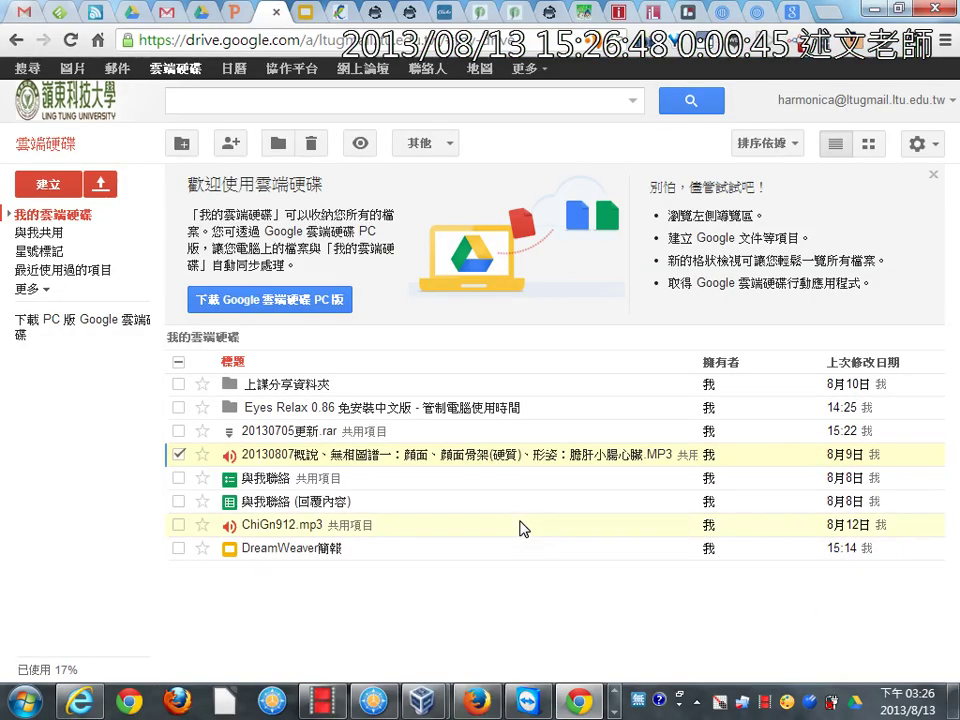
click(265, 480)
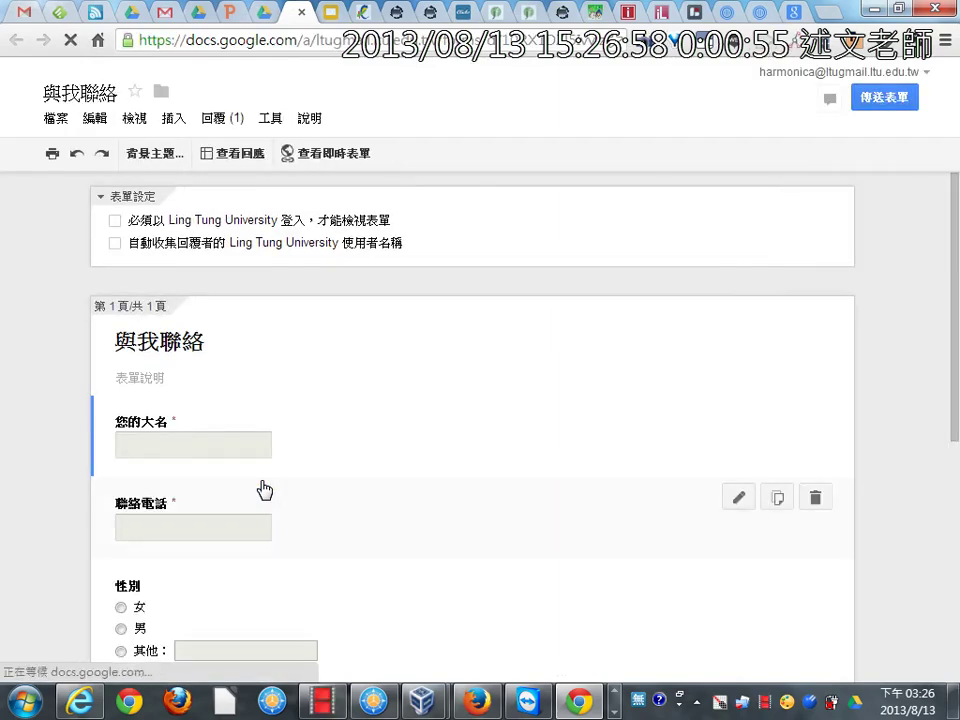
scroll(265, 489, down, 3)
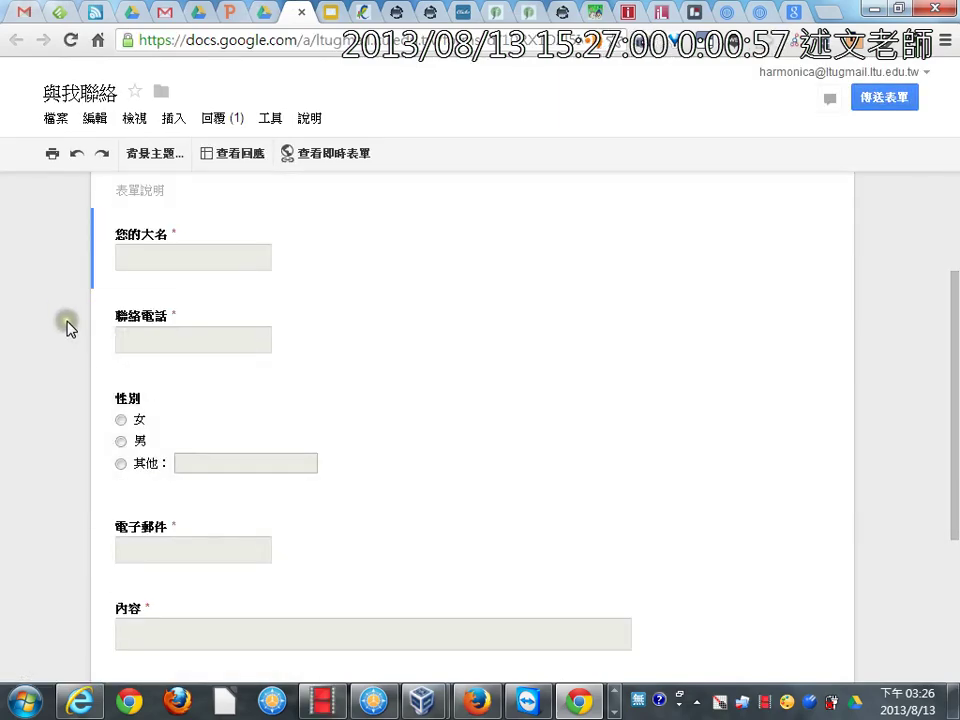
scroll(68, 330, up, 2)
scroll(70, 332, up, 1)
scroll(90, 343, down, 1)
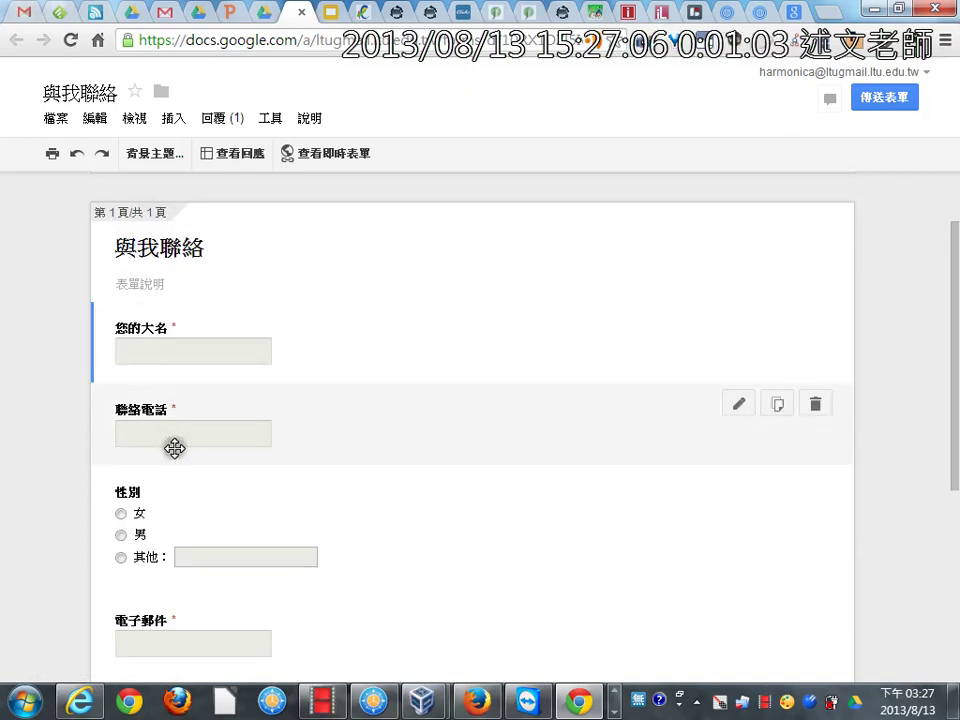
click(222, 120)
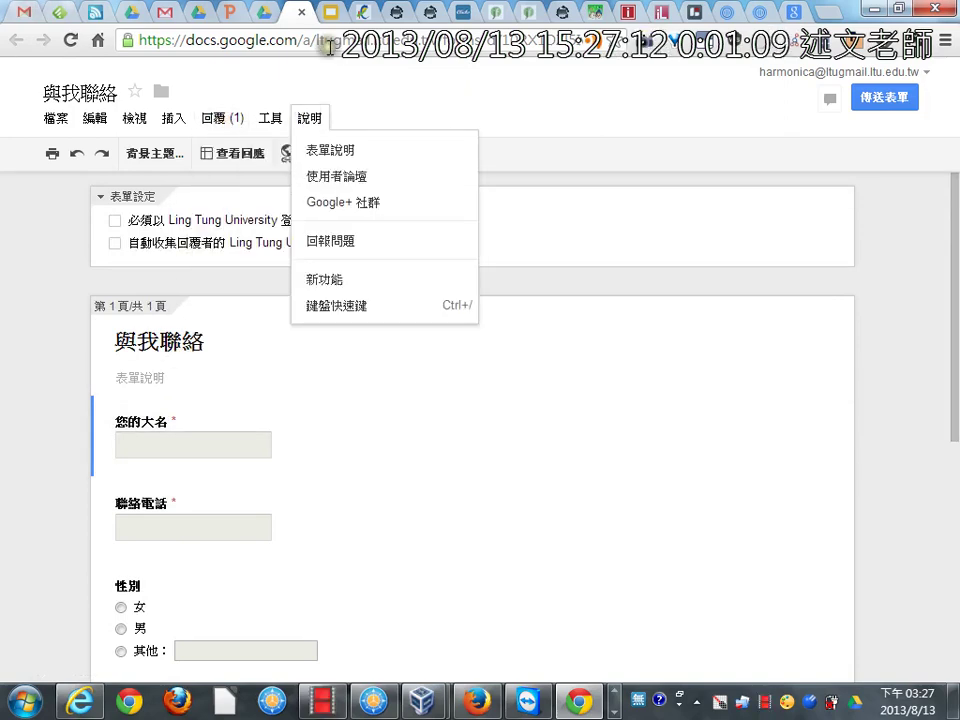
mouse_move(288, 122)
mouse_move(228, 121)
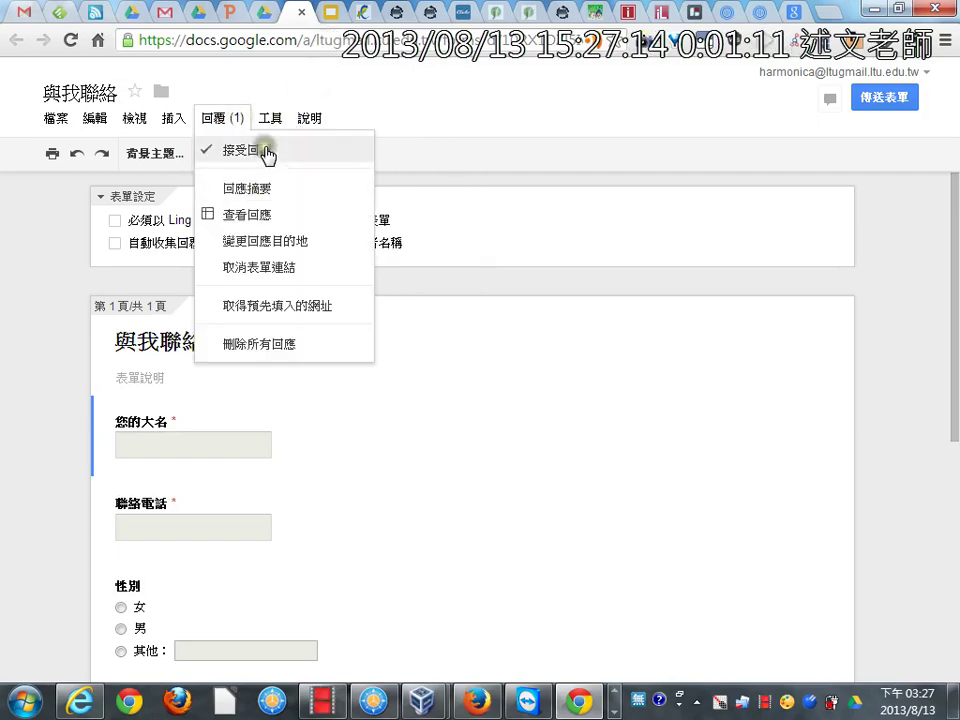
- Return to the Drive file list and open the 與我聯絡 (回覆內容) spreadsheet to review the collected response data
click(240, 12)
click(258, 14)
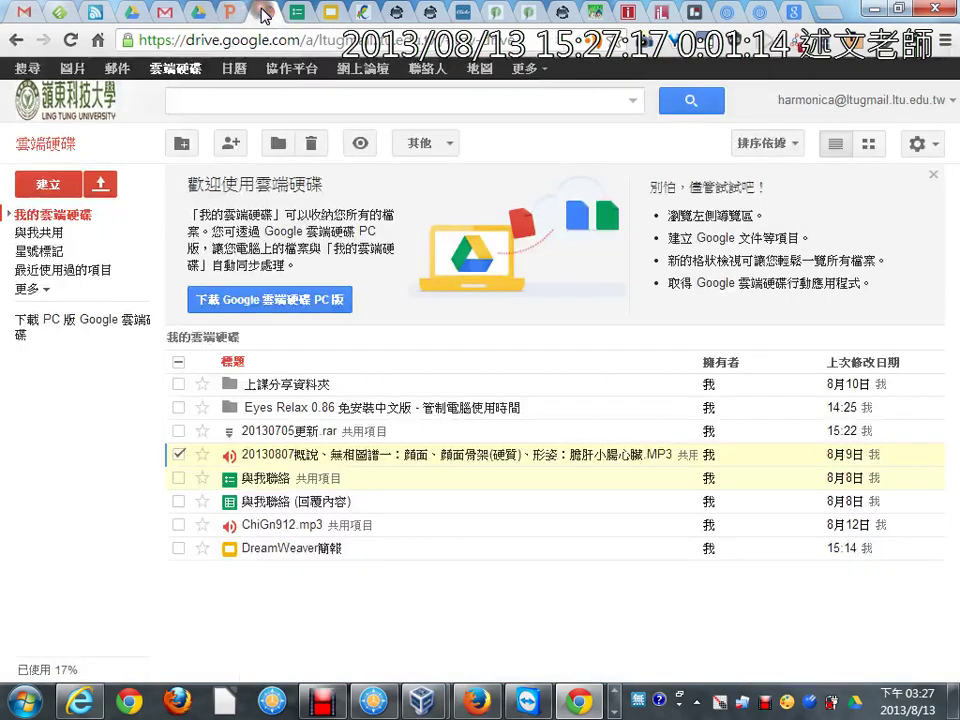
click(270, 502)
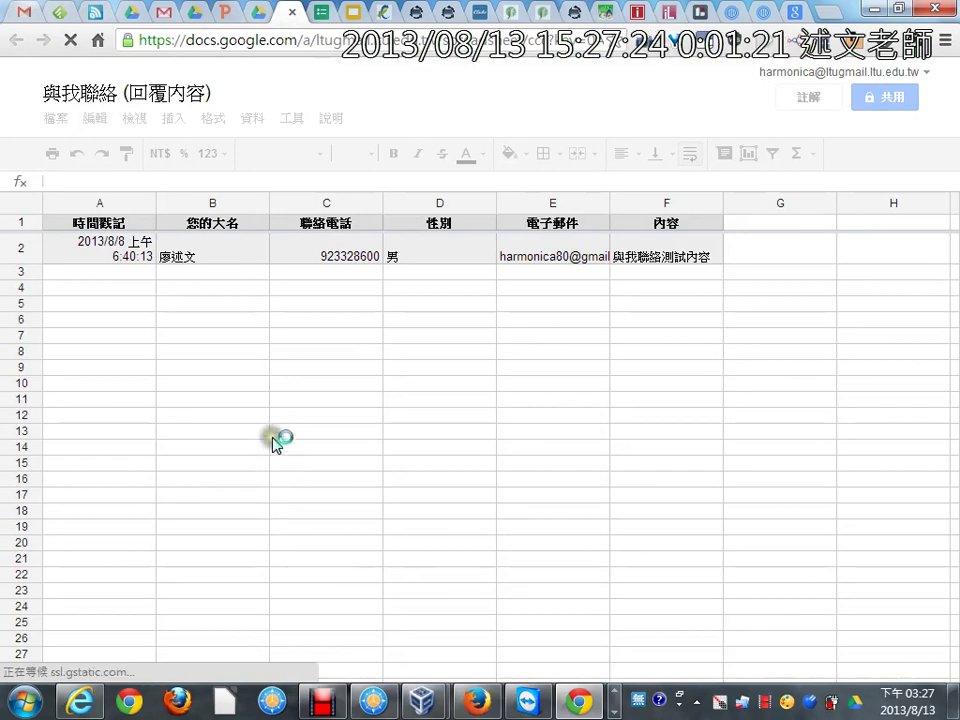
mouse_move(21, 190)
mouse_down()
mouse_move(741, 272)
mouse_move(858, 296)
mouse_move(742, 270)
mouse_up()
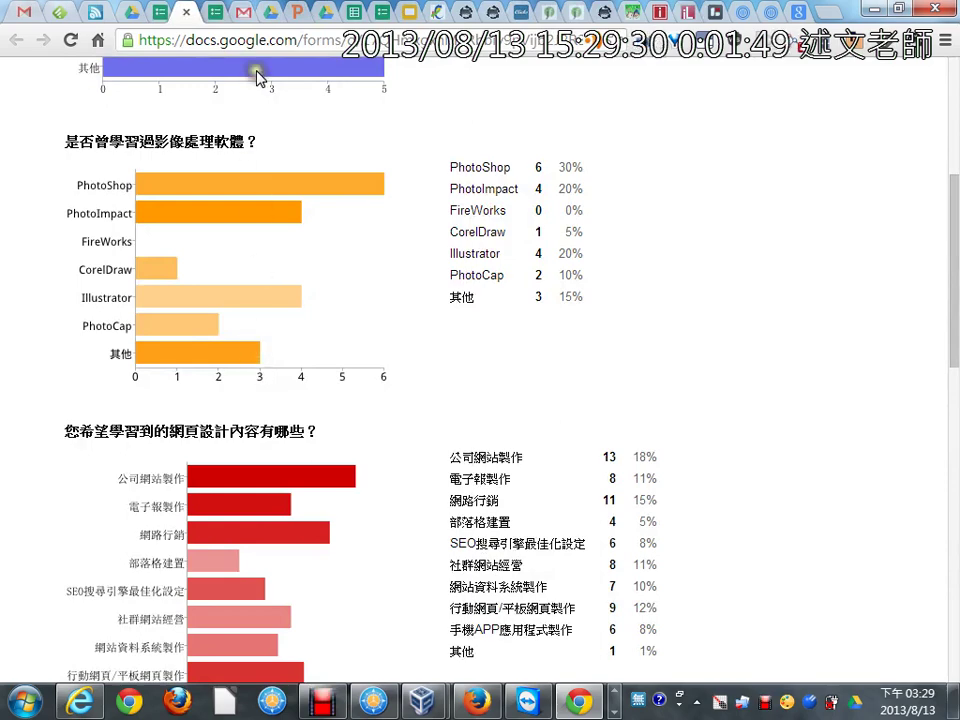
- Go back to My Drive and create a new form (表單)
click(270, 13)
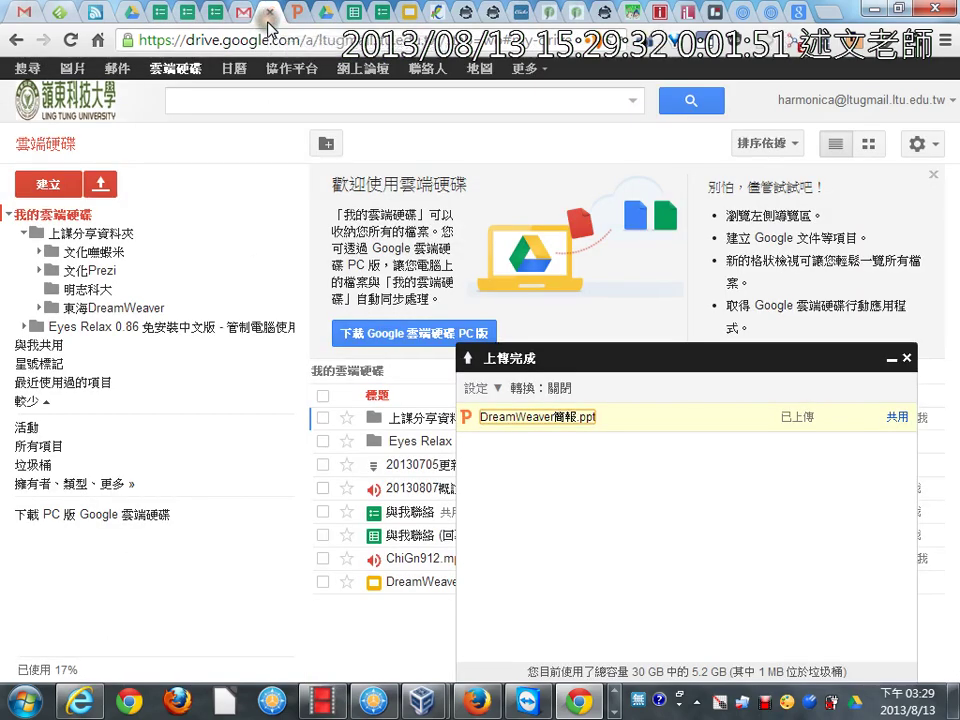
click(56, 186)
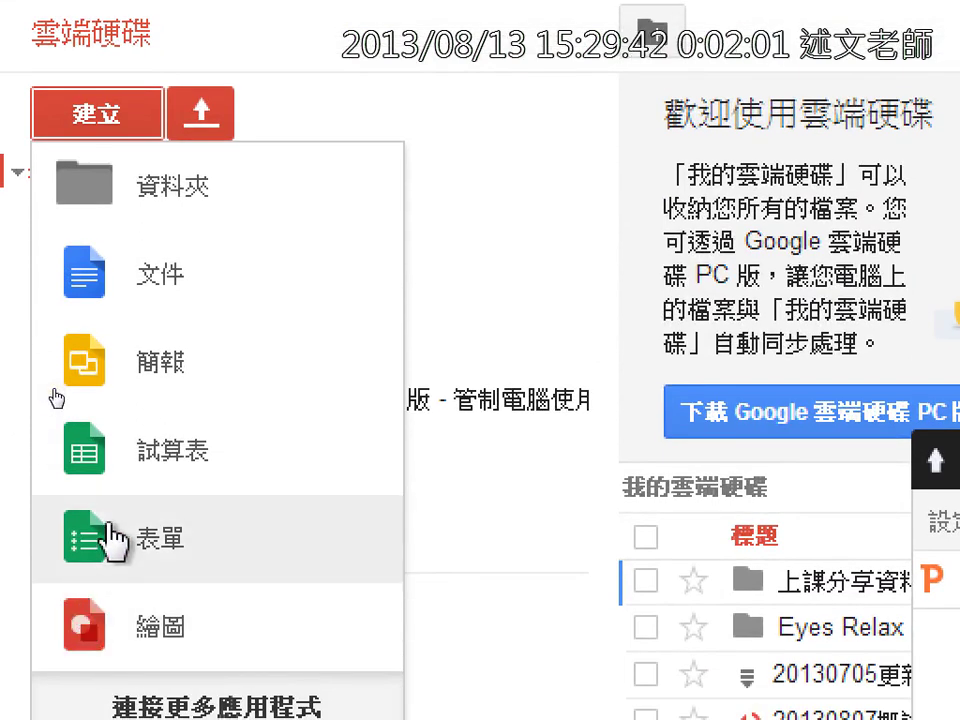
click(112, 535)
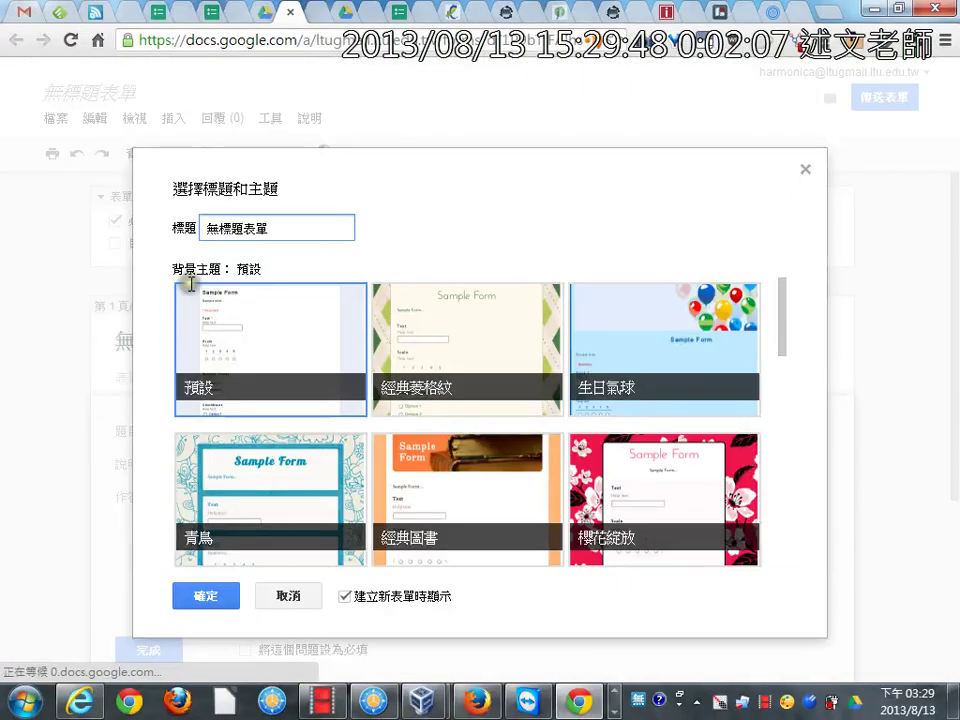
- Apply the 薑餅人 theme to the new form, keeping the title 無標題表單
drag(272, 228, 200, 228)
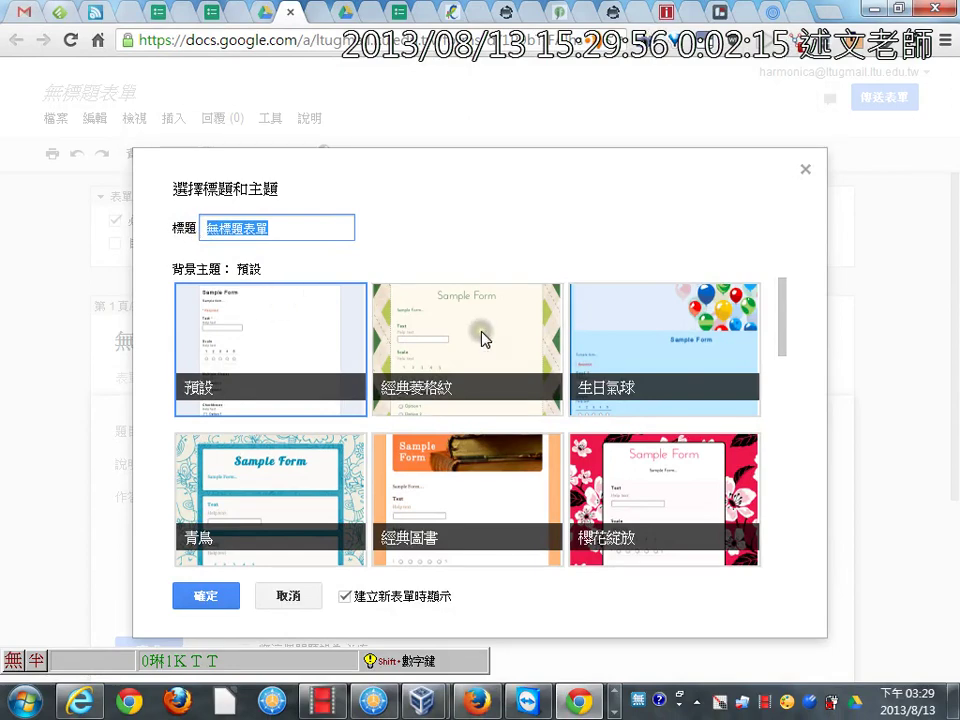
scroll(500, 338, down, 1)
scroll(510, 338, down, 1)
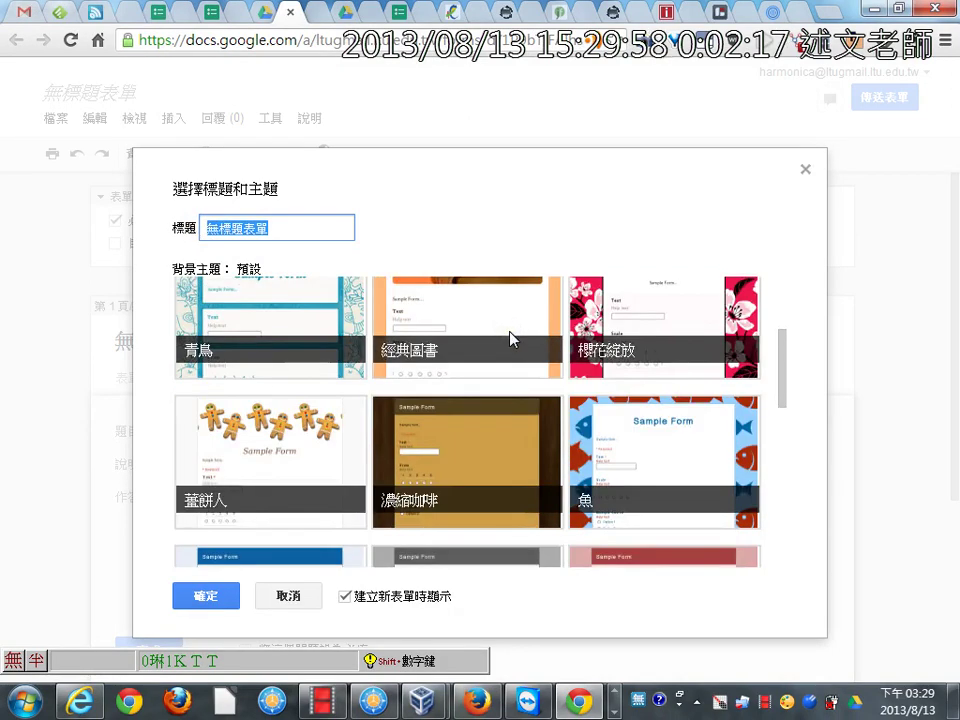
click(332, 456)
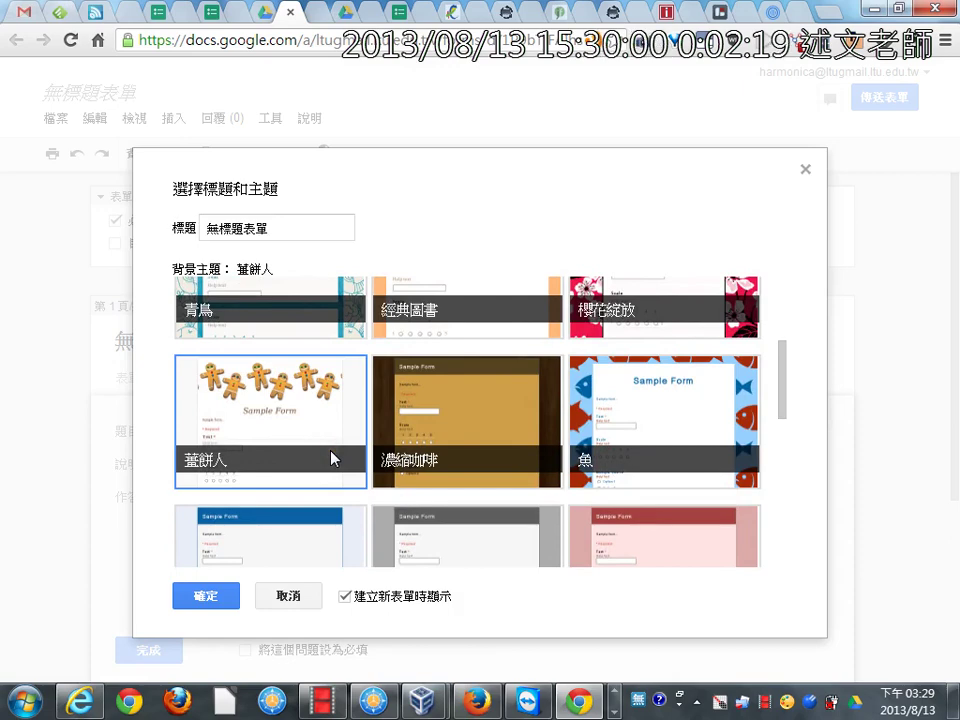
click(210, 598)
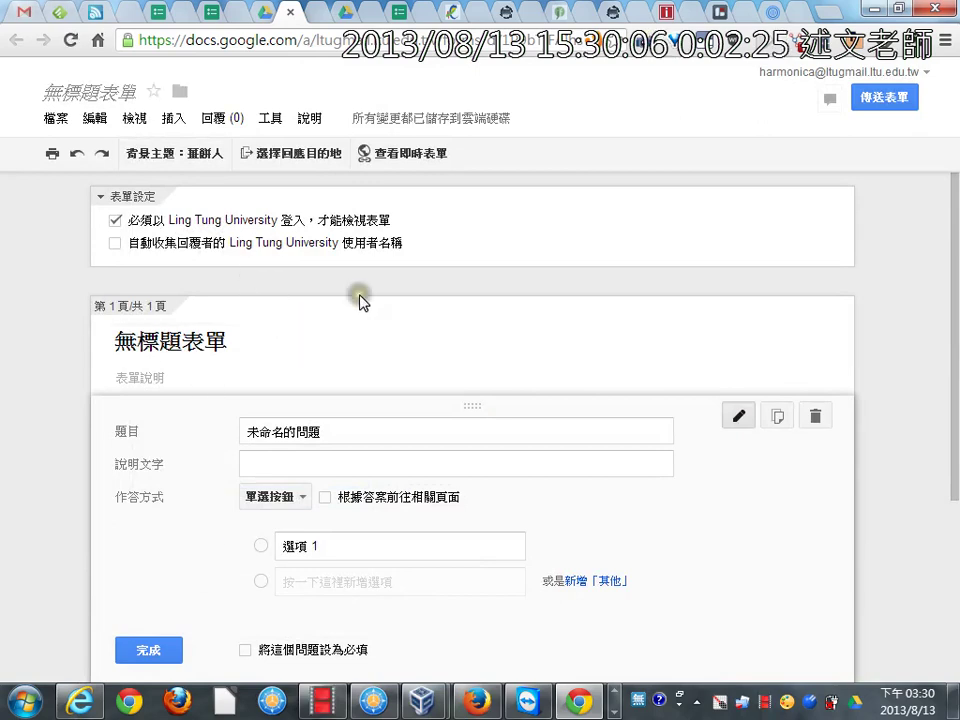
- Check the answer types for the first question, keep 單選按鈕, and add the choices 選項 2 and 選項 3
scroll(862, 193, down, 2)
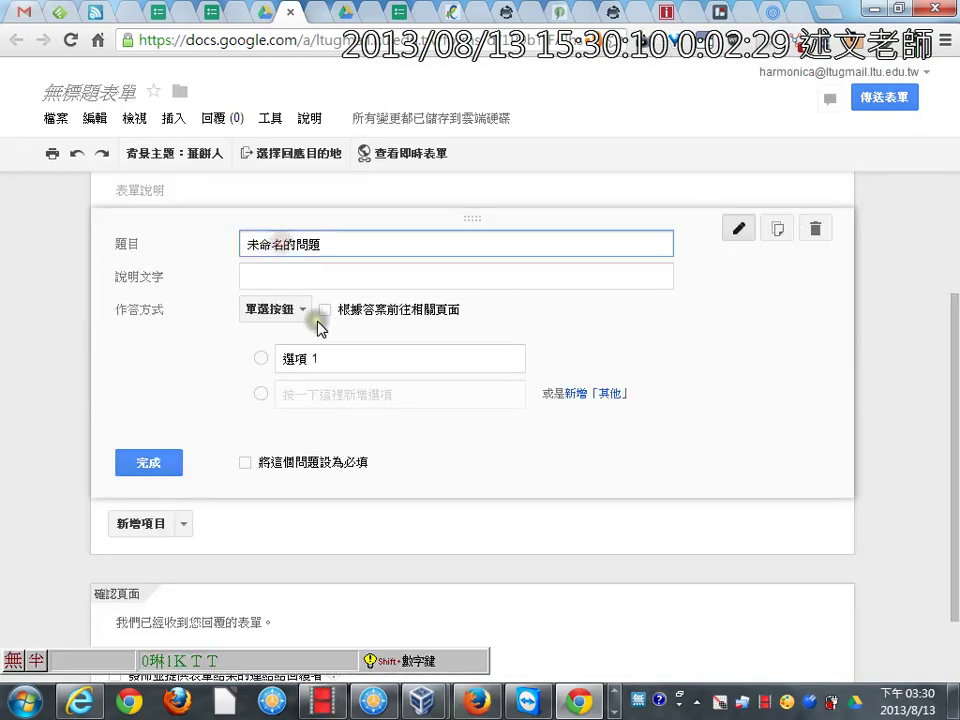
click(289, 311)
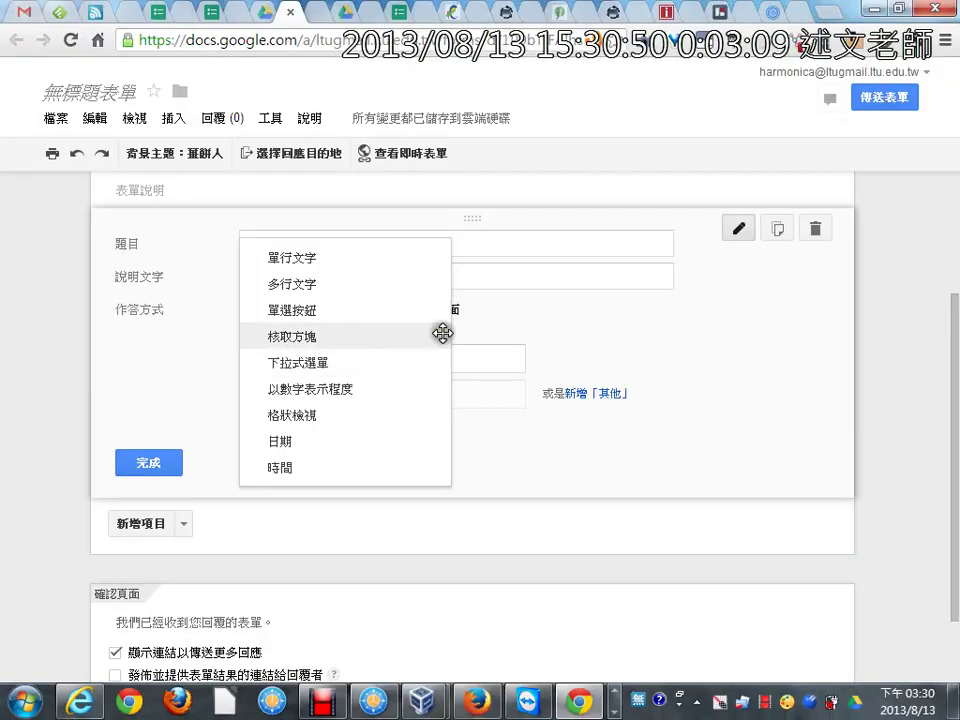
click(754, 287)
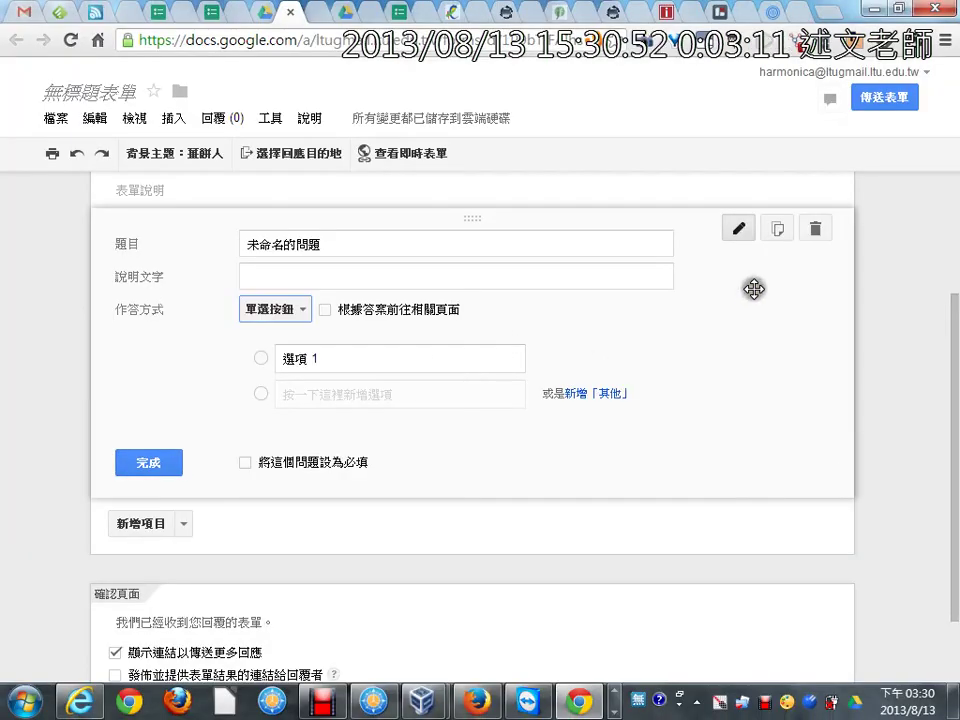
click(396, 357)
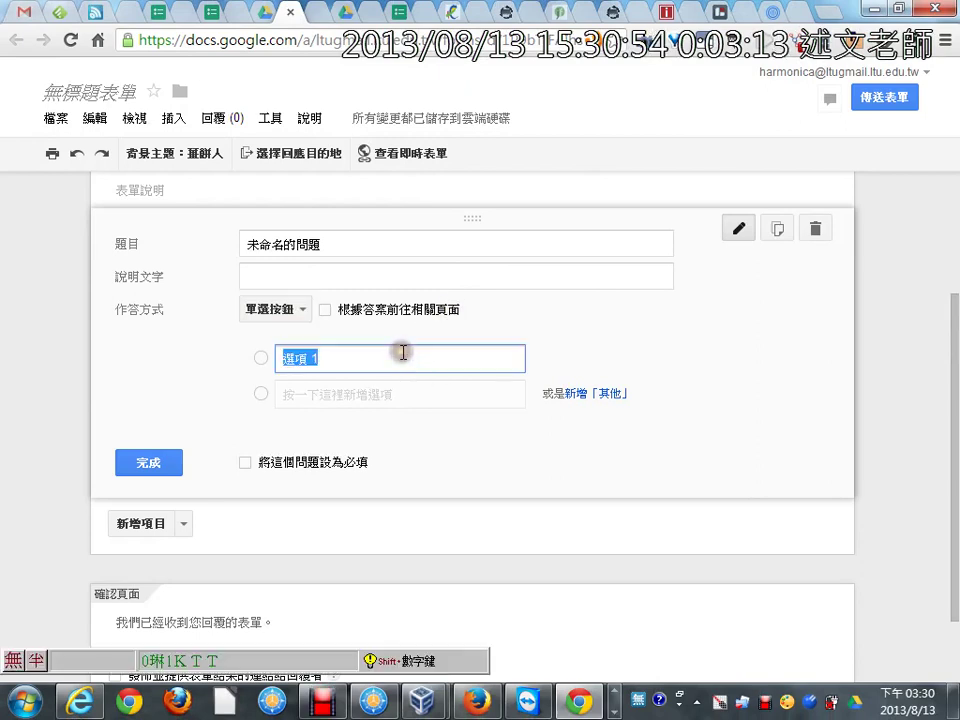
click(369, 396)
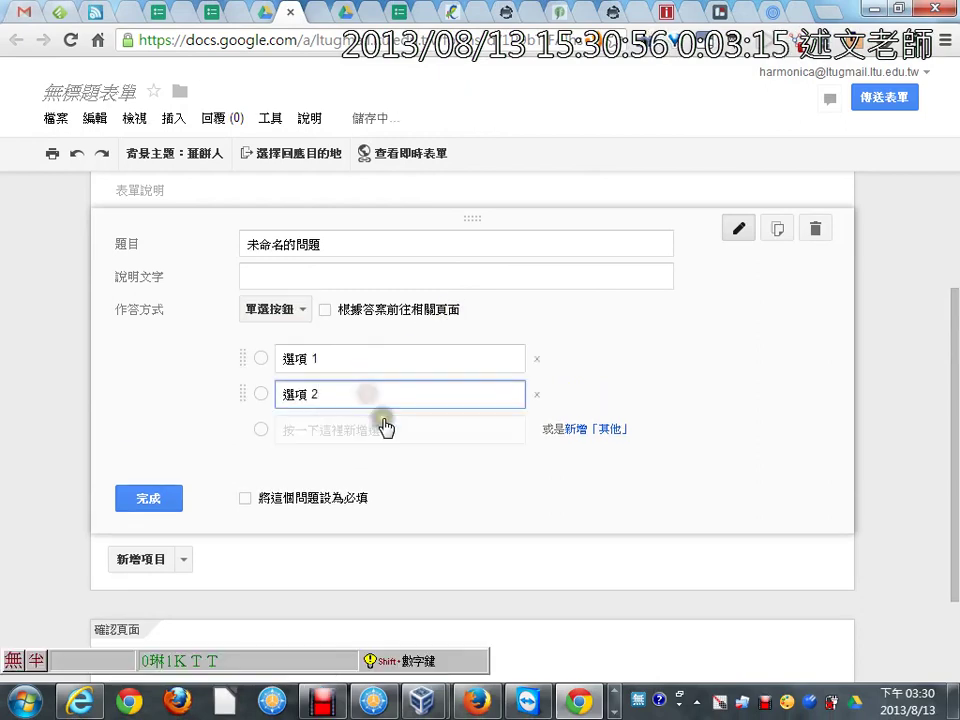
click(386, 428)
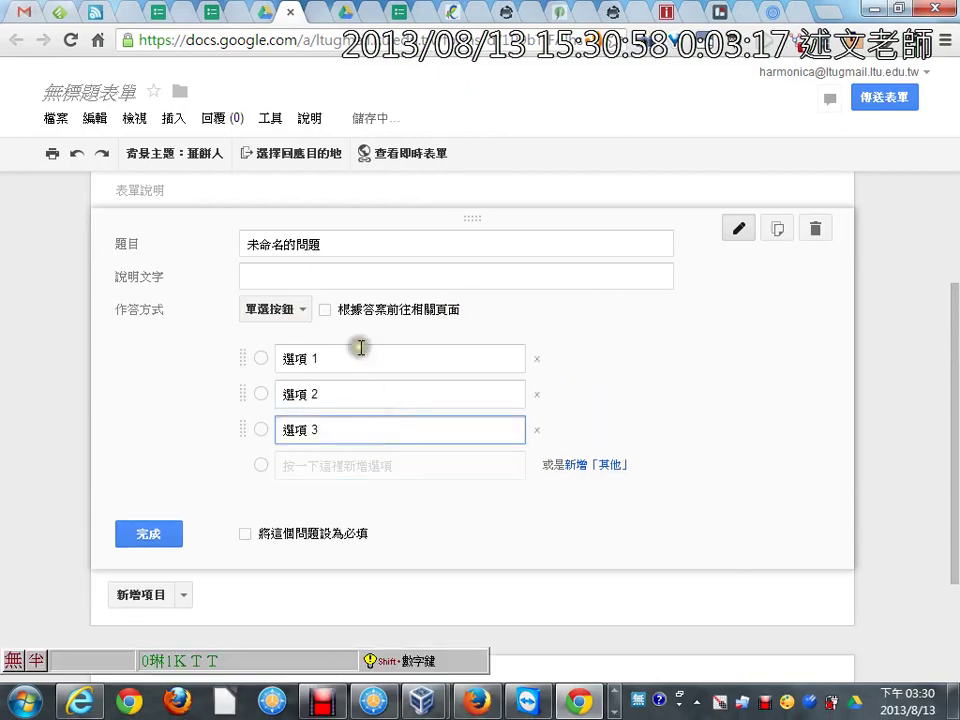
drag(258, 429, 240, 419)
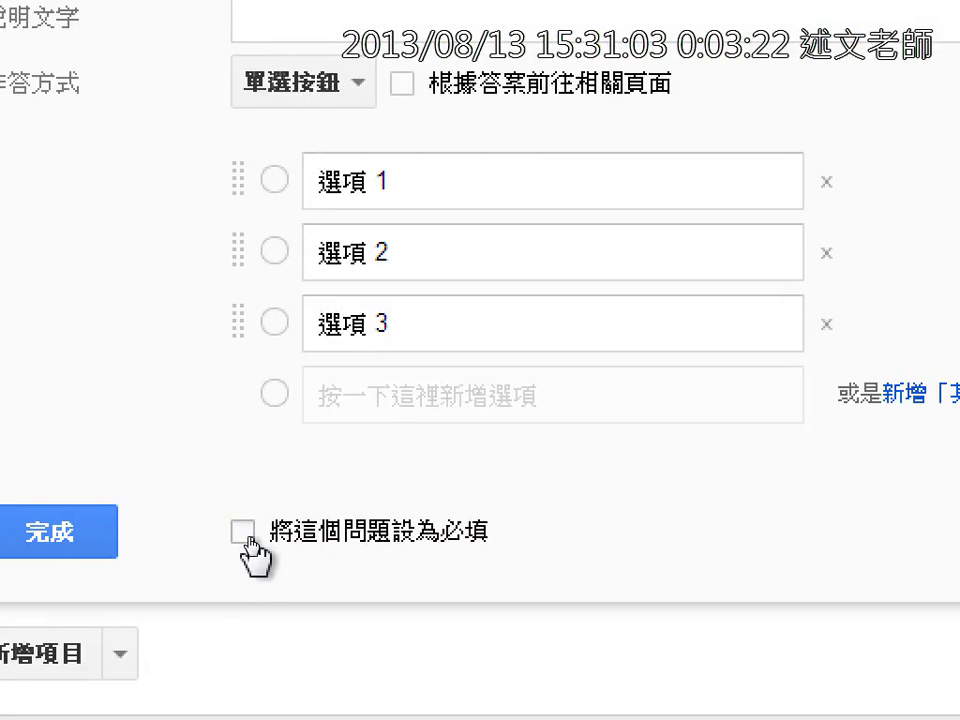
- Make the first question required and finish editing it with its title left as 未命名的問題
click(245, 534)
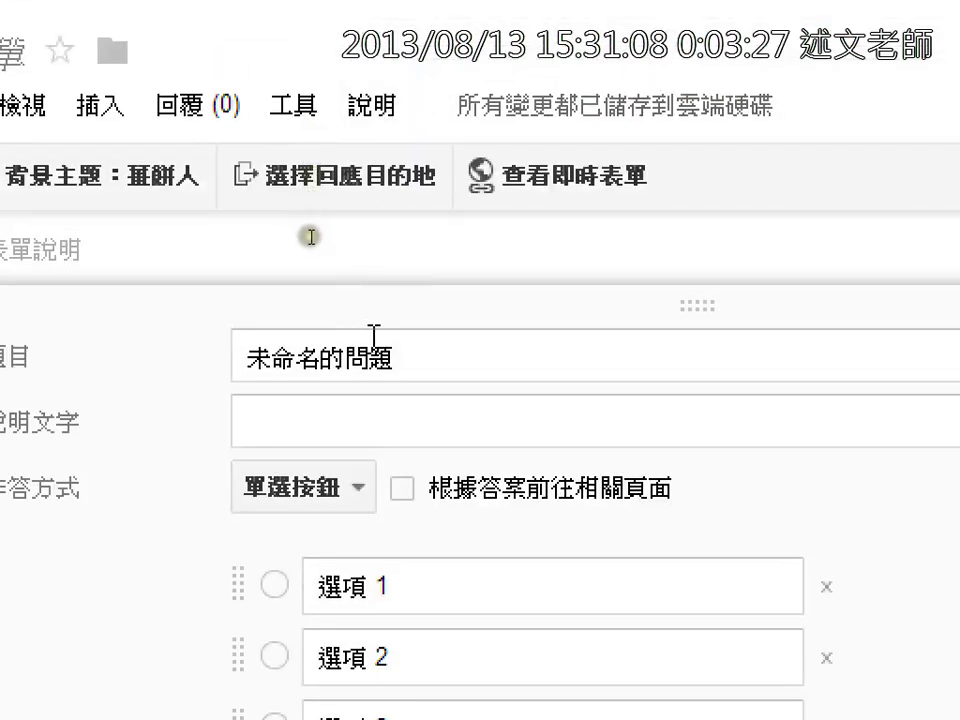
click(376, 355)
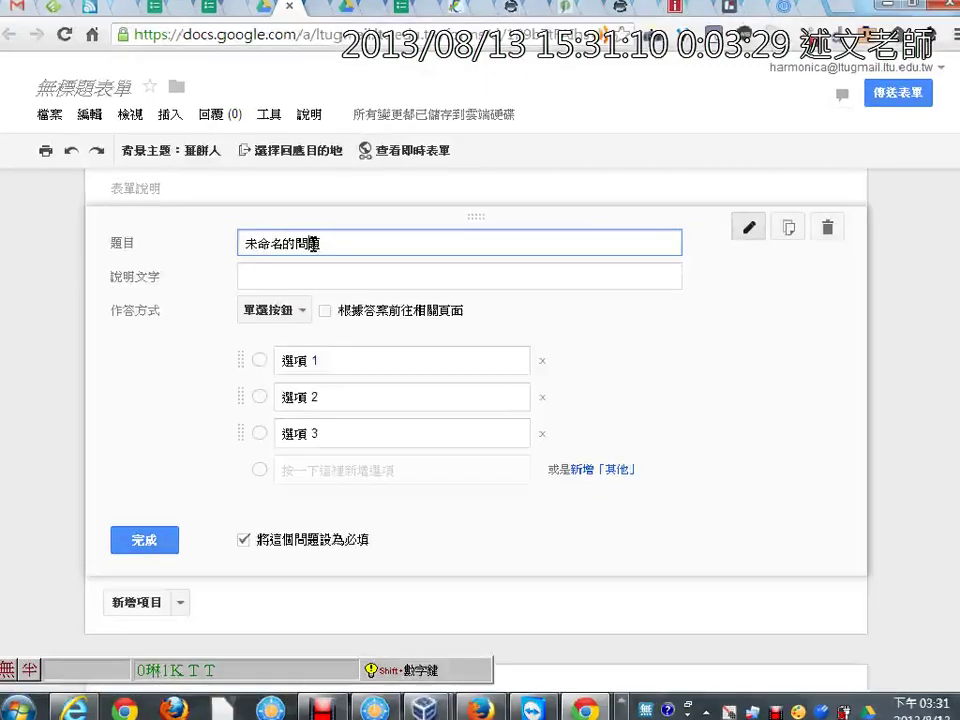
click(150, 540)
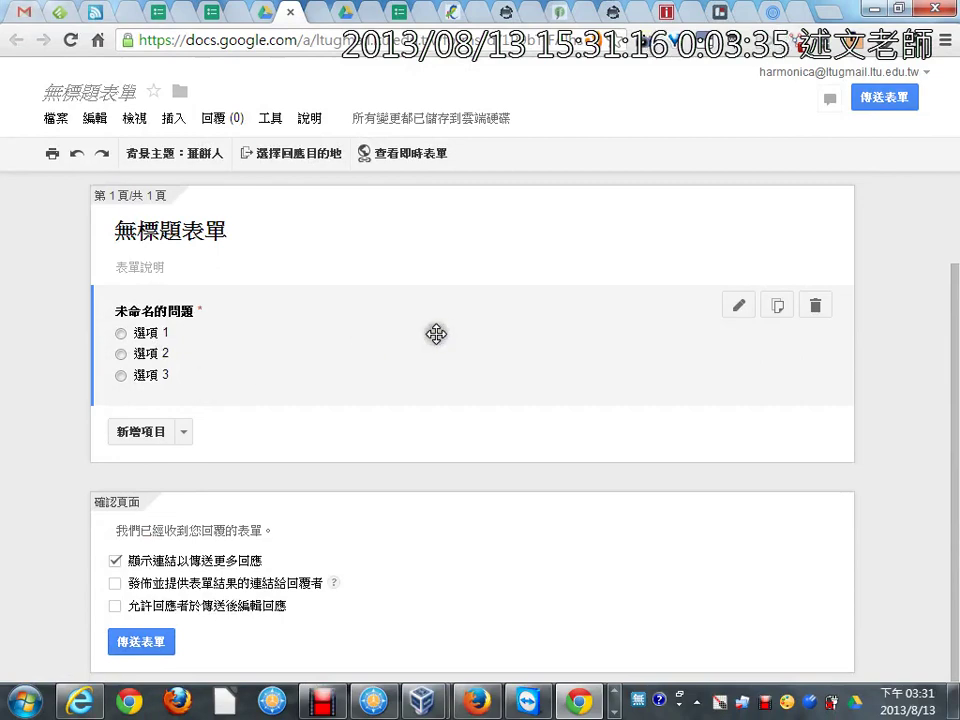
- Duplicate the first question, set the copy's answer type to 下拉式選單, and finish editing it
click(776, 307)
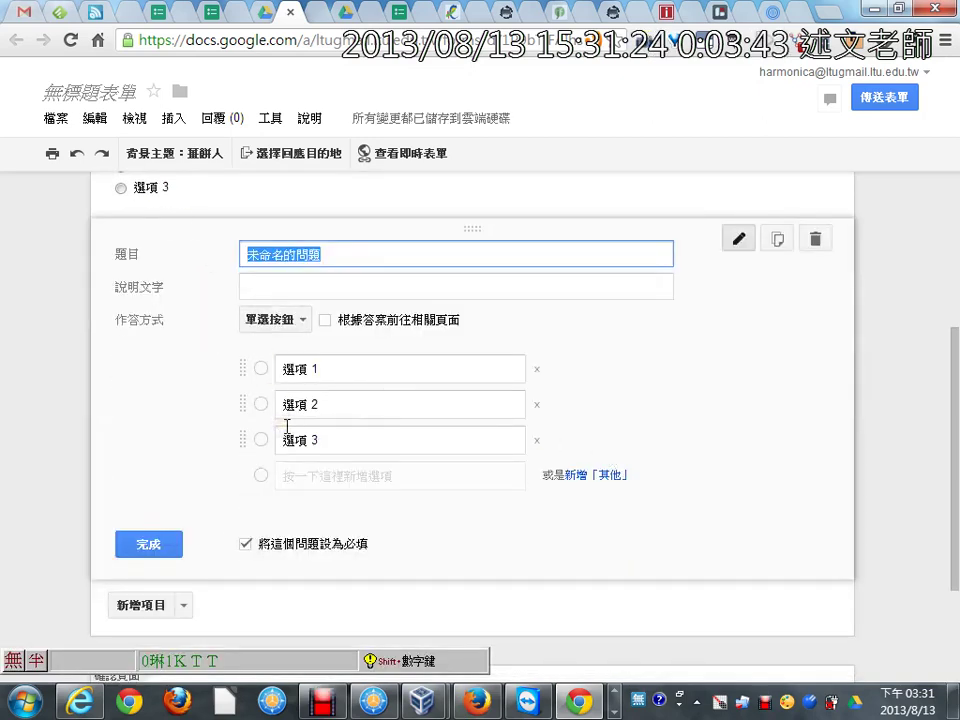
click(275, 320)
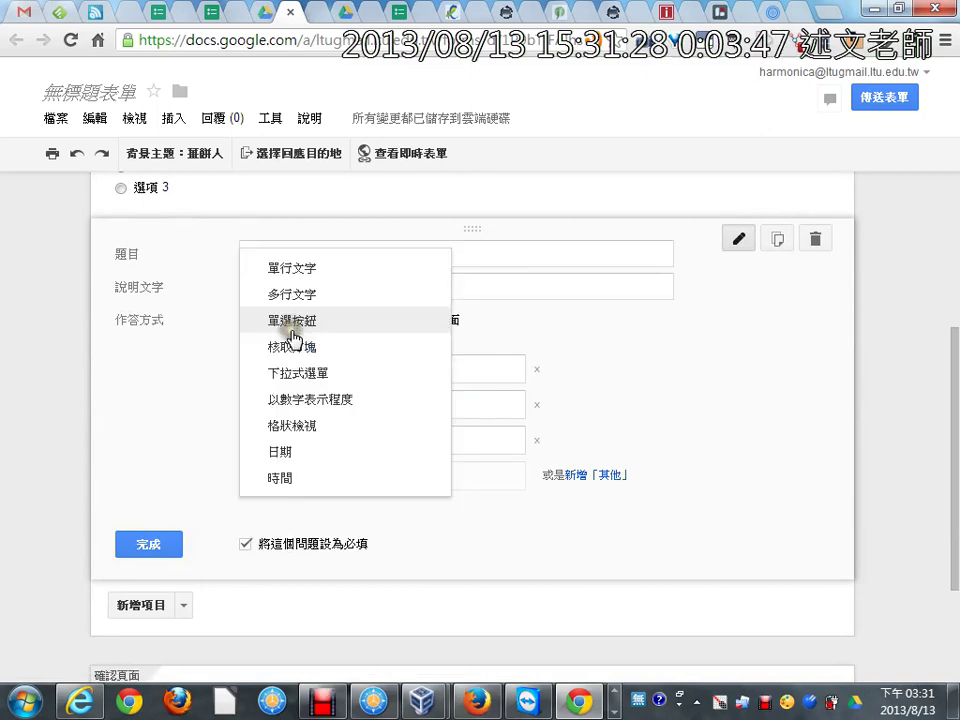
click(302, 373)
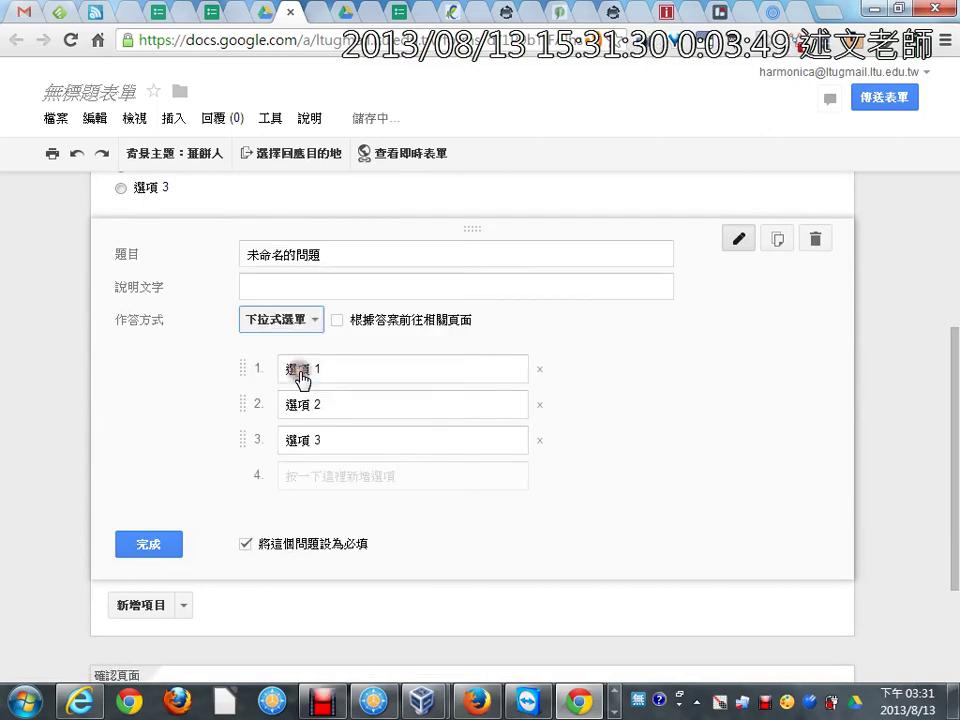
click(347, 369)
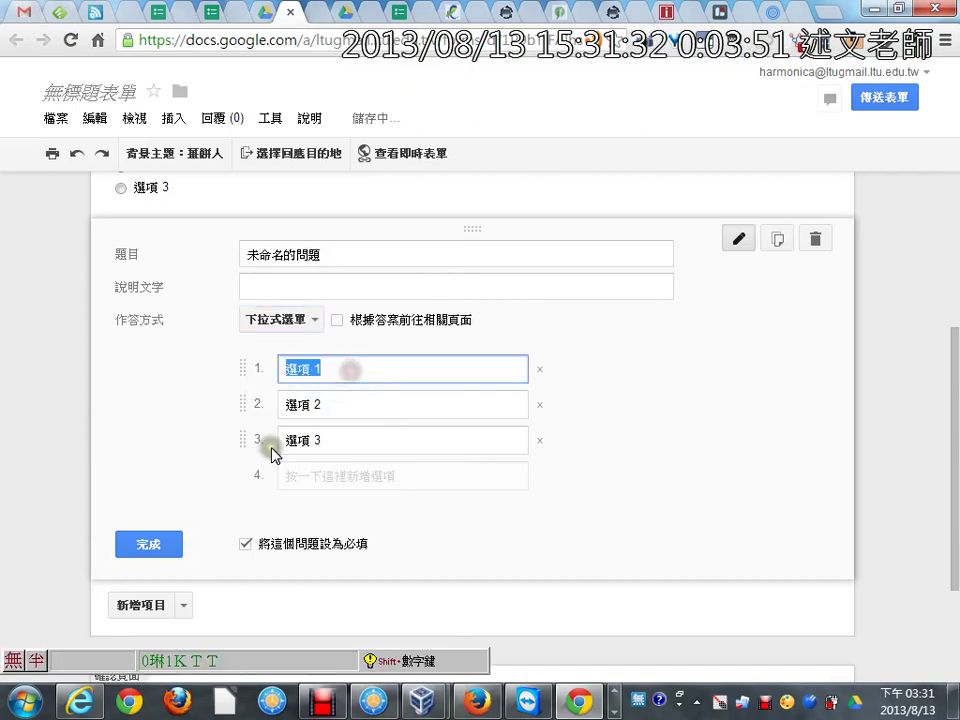
click(150, 546)
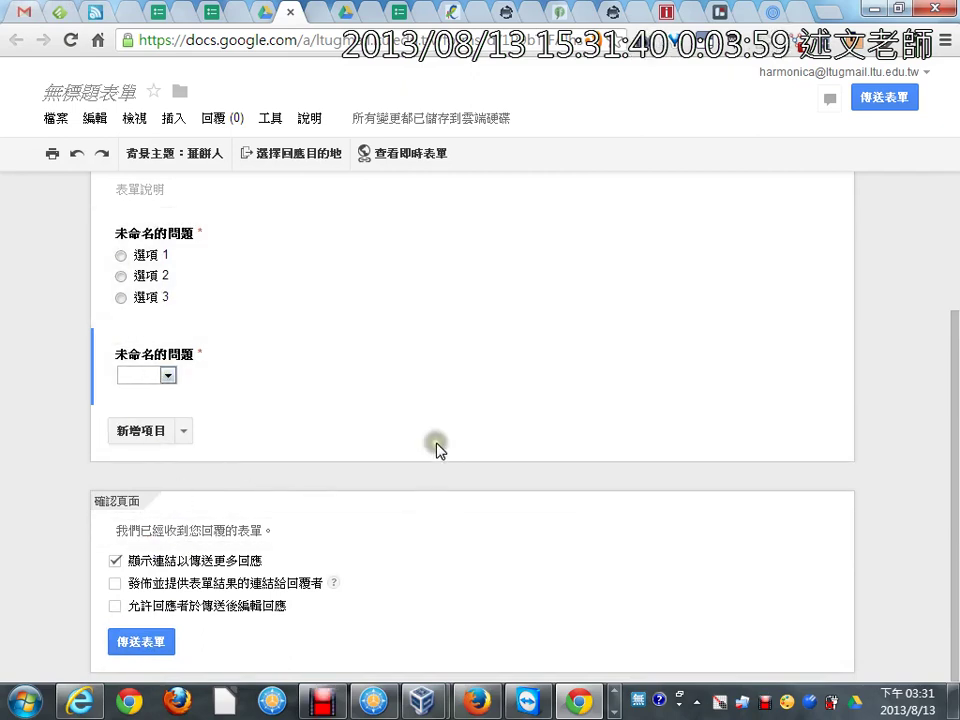
- Change the second question's answer type to 以數字表示程度 with a scale from 1 to 5, without labels, and finish editing
scroll(436, 449, up, 1)
scroll(436, 449, up, 1)
scroll(436, 450, down, 2)
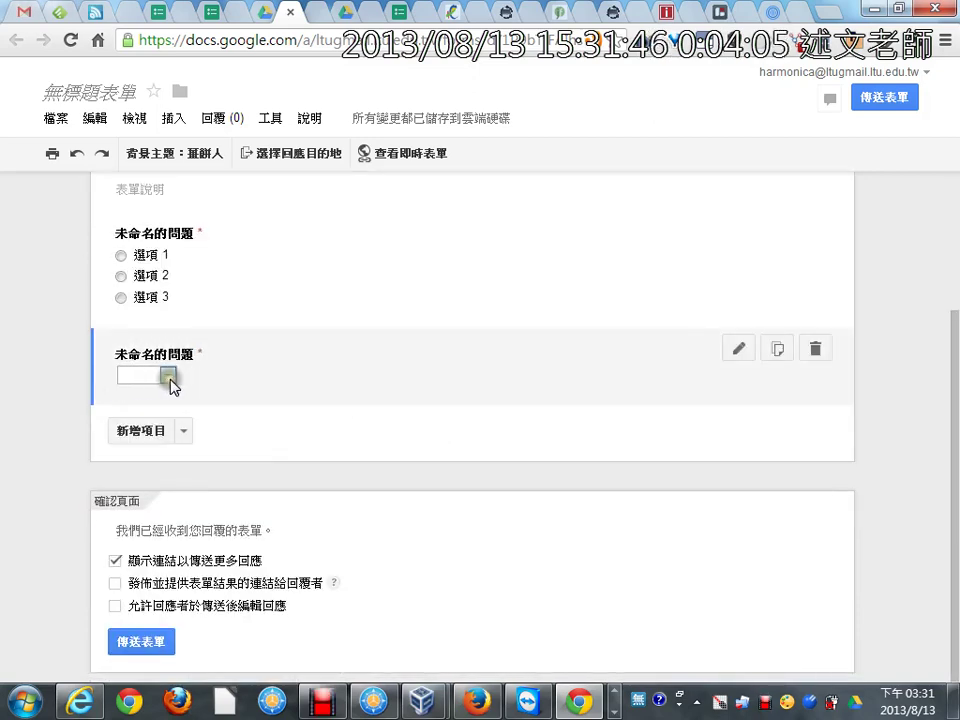
click(166, 379)
click(360, 479)
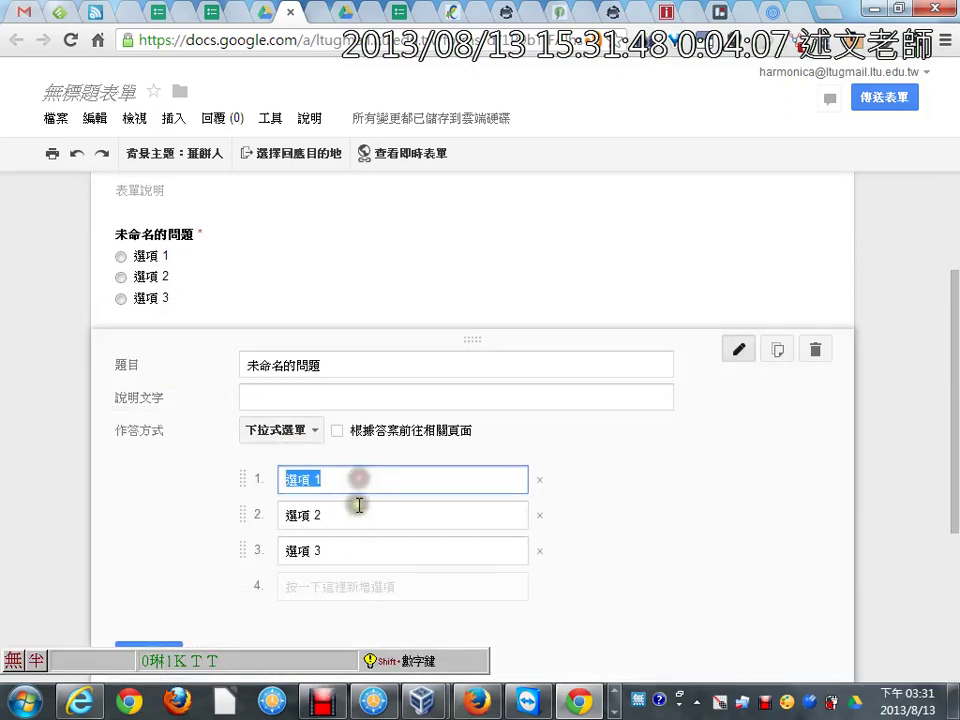
click(311, 432)
click(326, 462)
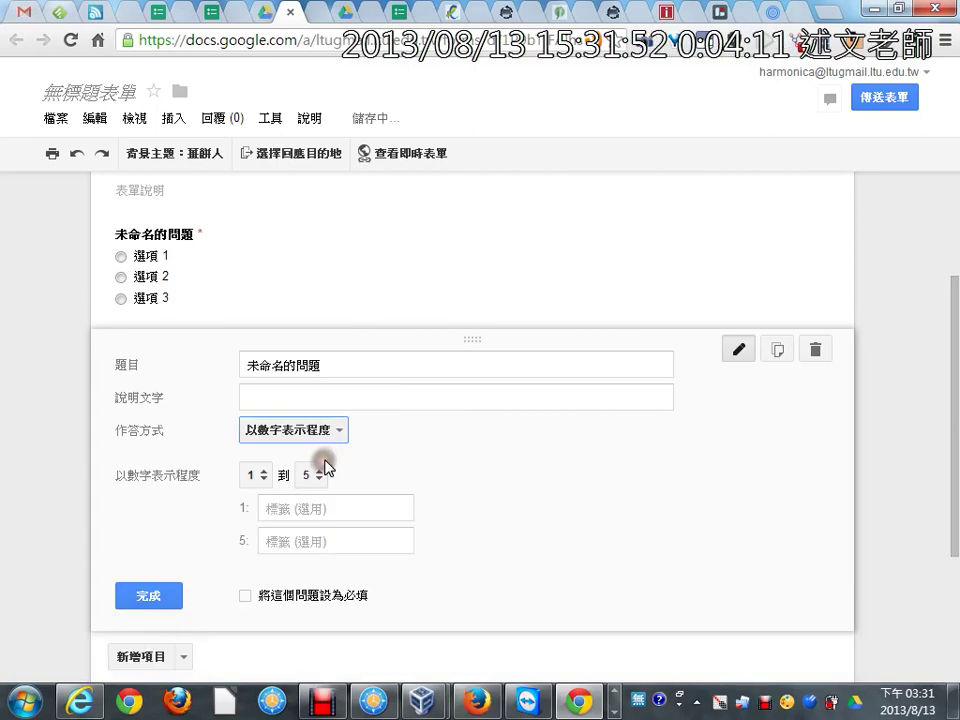
click(316, 510)
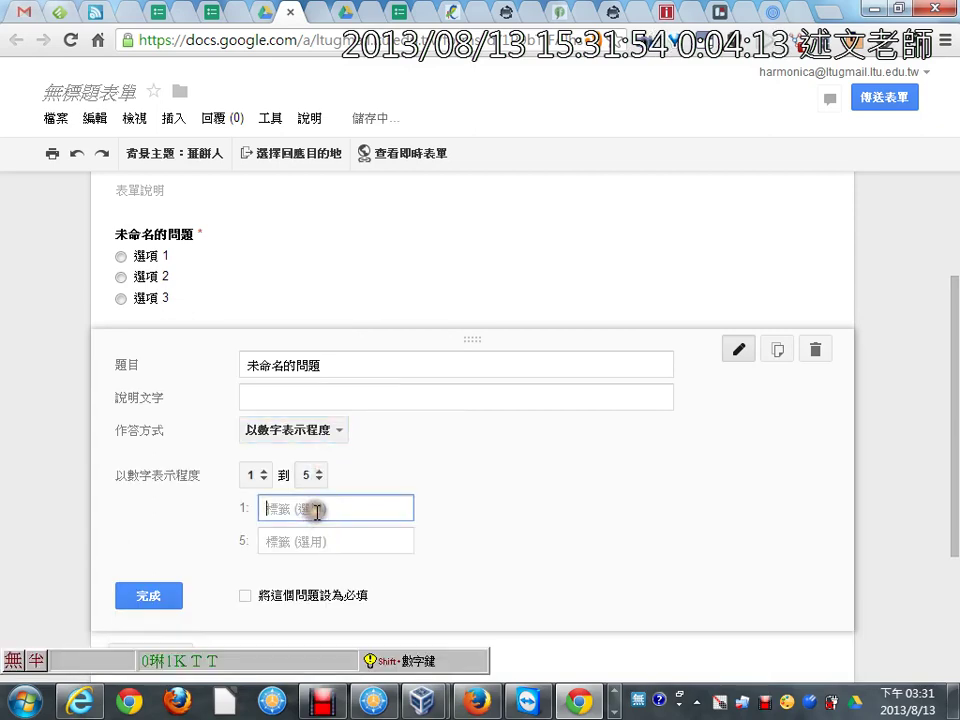
click(150, 597)
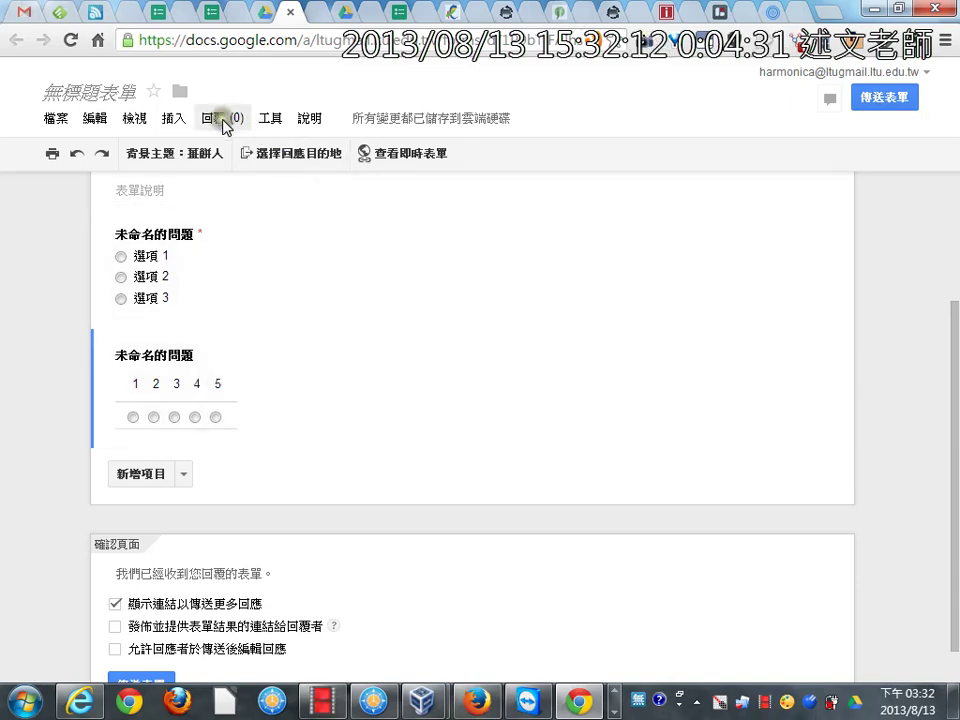
- Open the live version of the form and select its web address
click(398, 160)
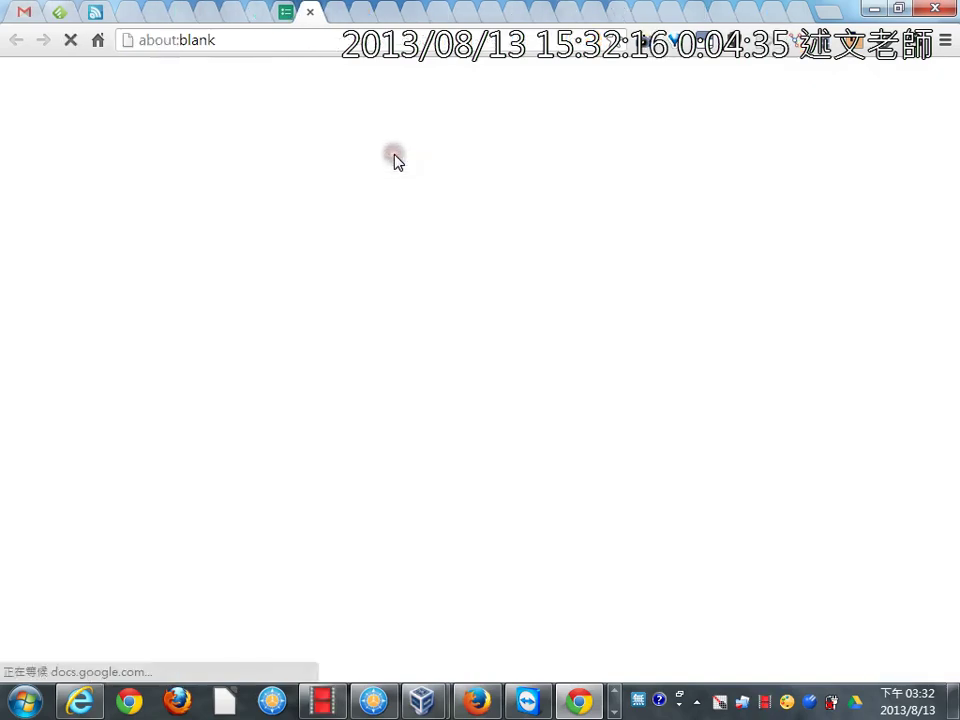
click(329, 38)
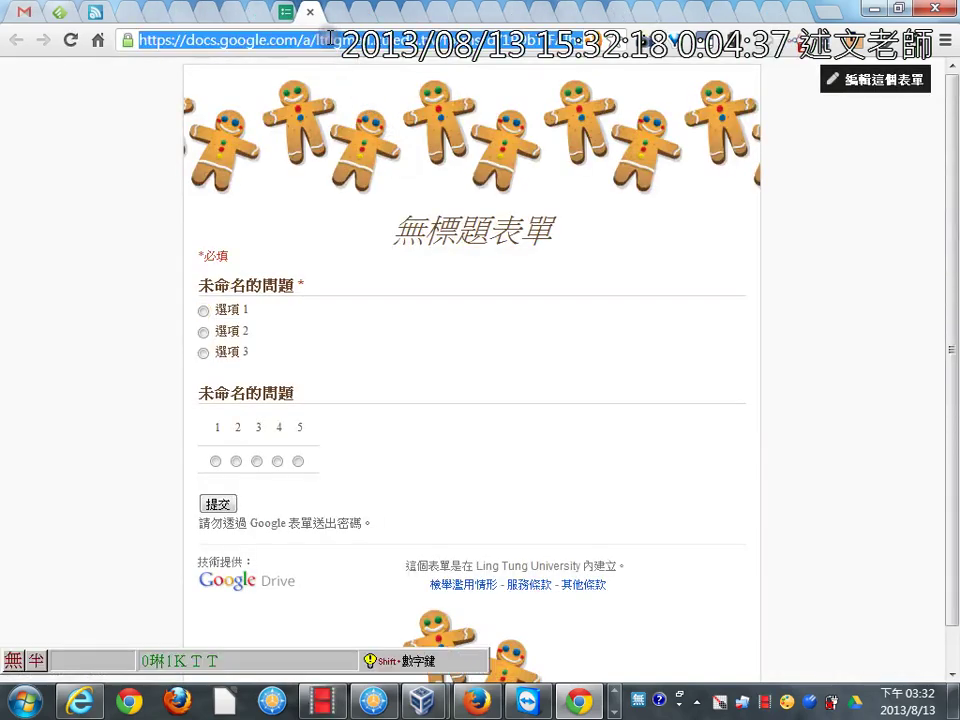